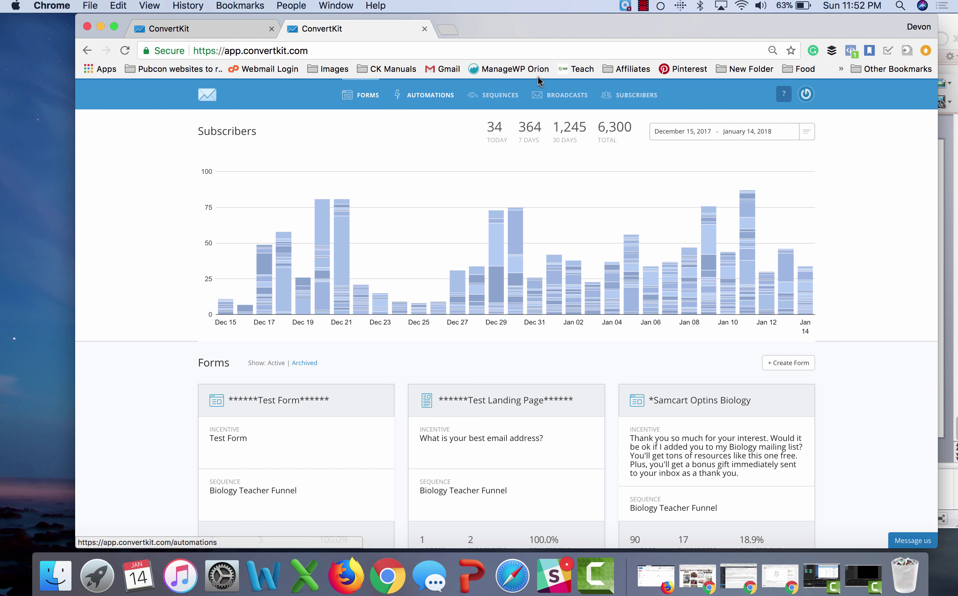
Create a new broadcast draft from the Broadcasts list, keeping the current From address.
left_click(552, 98)
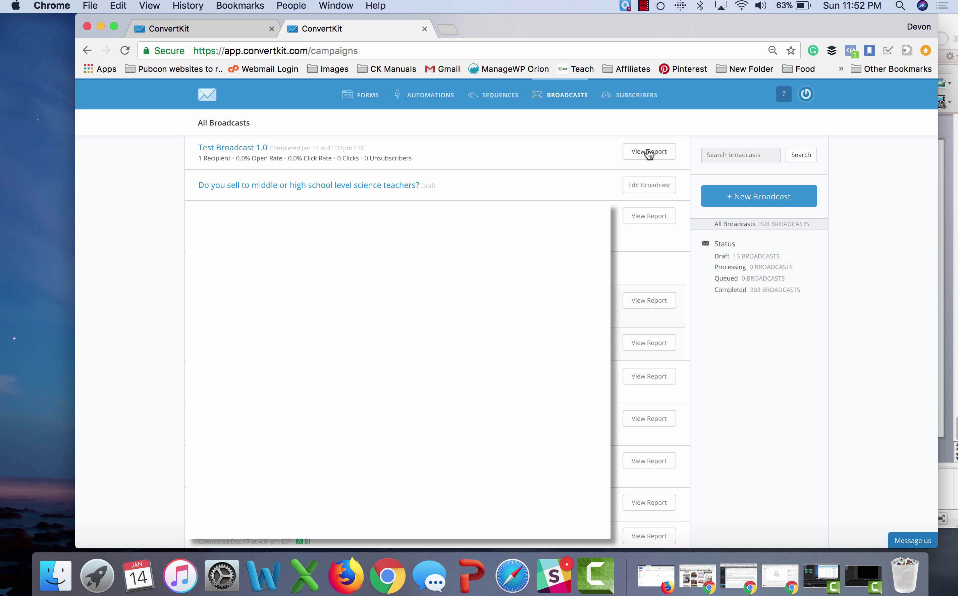
left_click(723, 197)
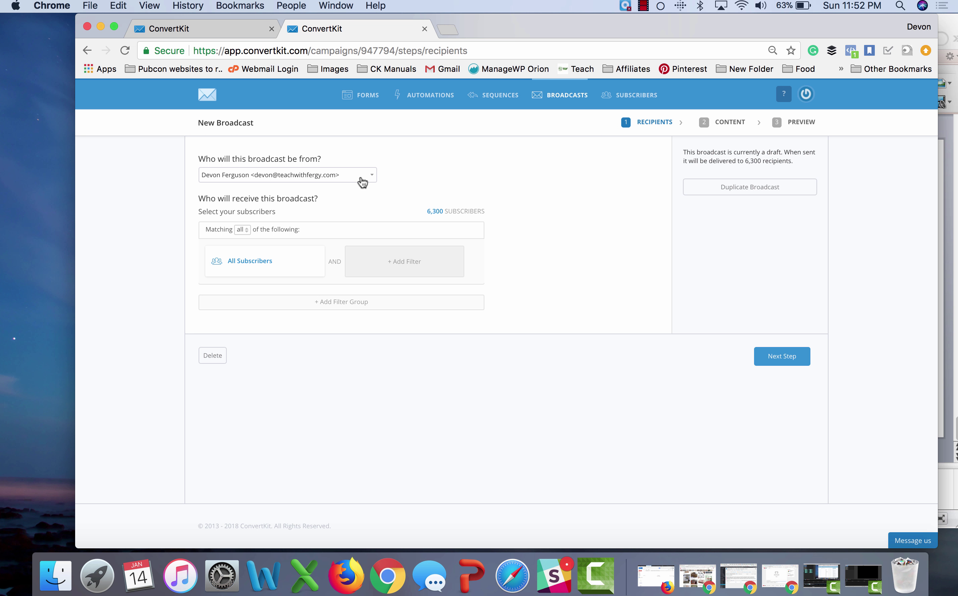
left_click(332, 175)
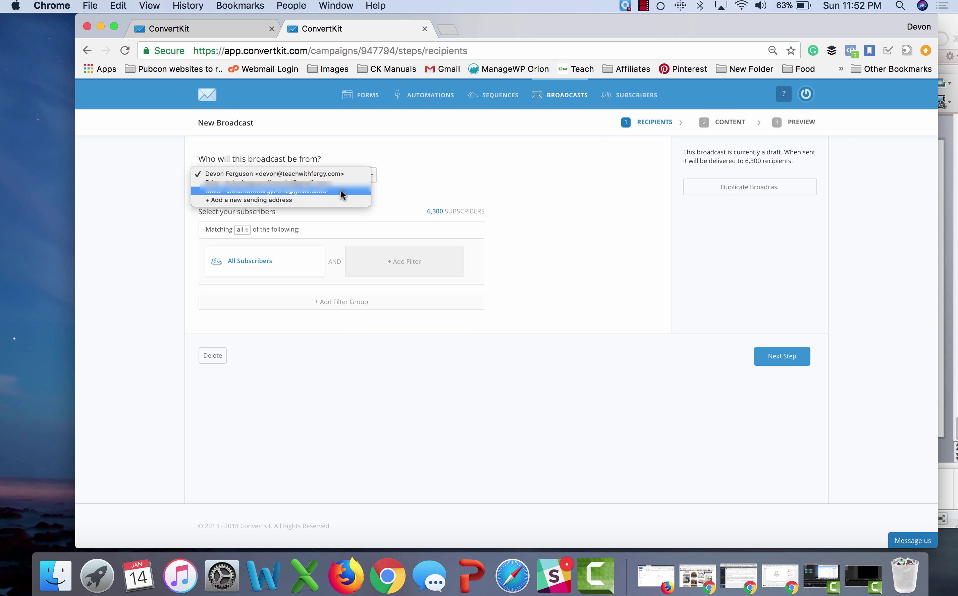
left_click(420, 163)
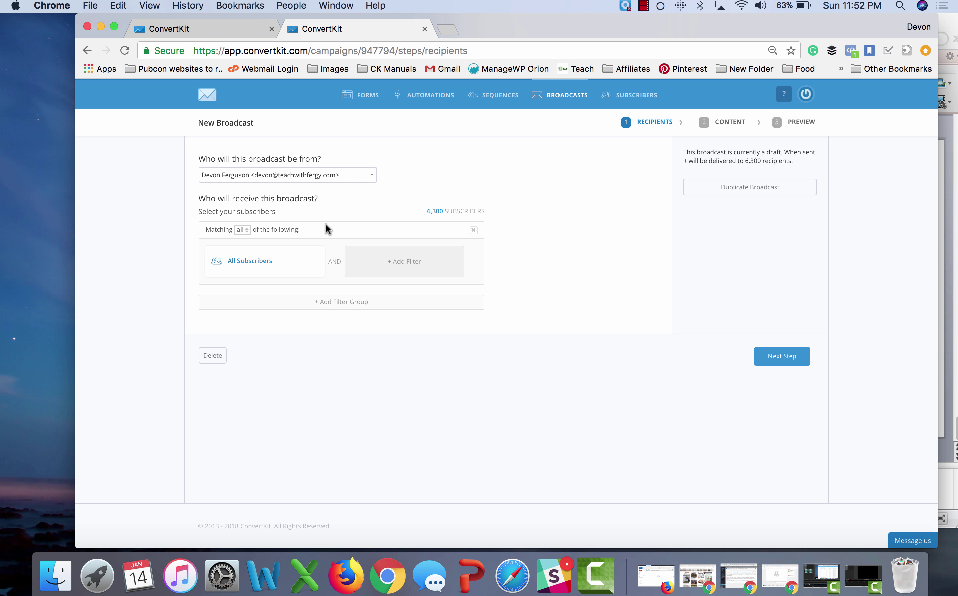
Replace the All Subscribers recipient filter with a Subscribed to Tags: Test Tag filter.
mouse_move(318, 260)
left_click(317, 252)
left_click(278, 266)
left_click(261, 292)
left_click(236, 325)
left_click(251, 304)
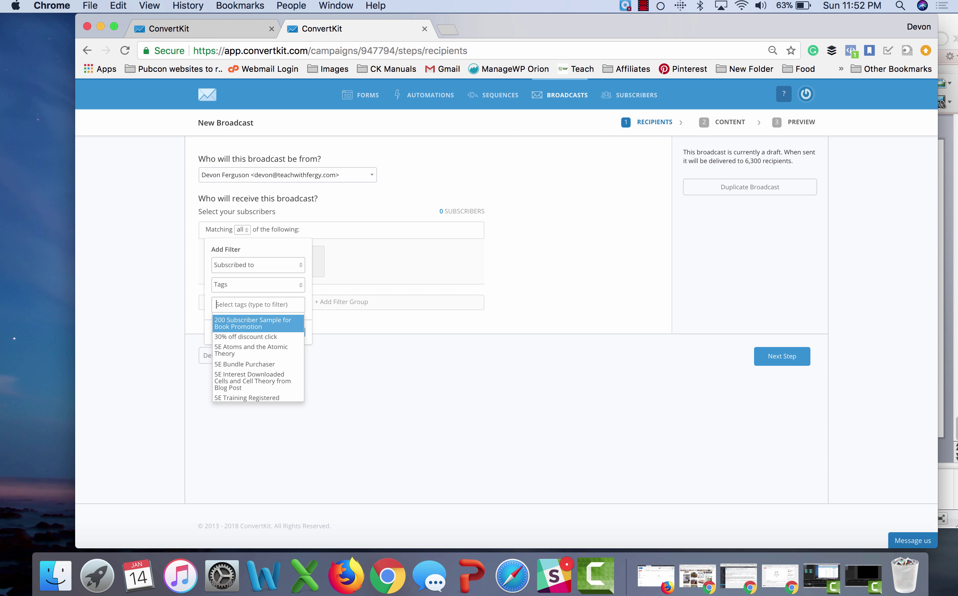
type("test")
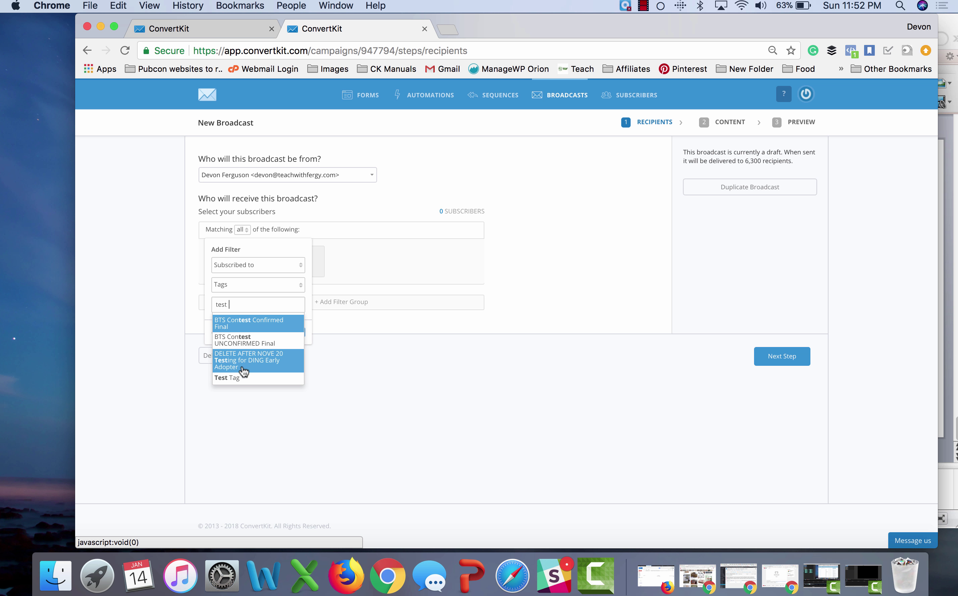
left_click(242, 377)
left_click(284, 336)
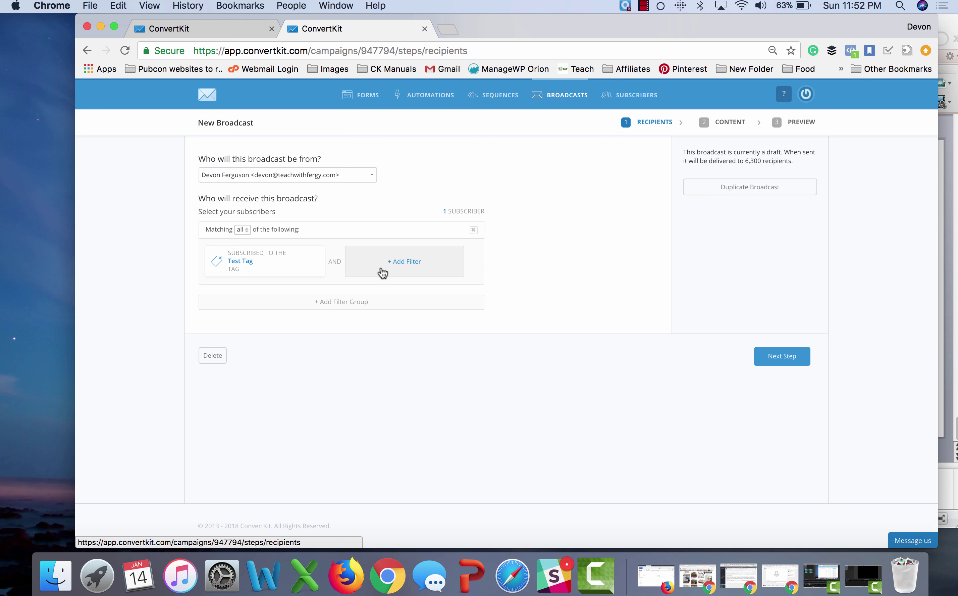
Add an empty second filter group and a Me Only tag filter to the first group.
left_click(347, 304)
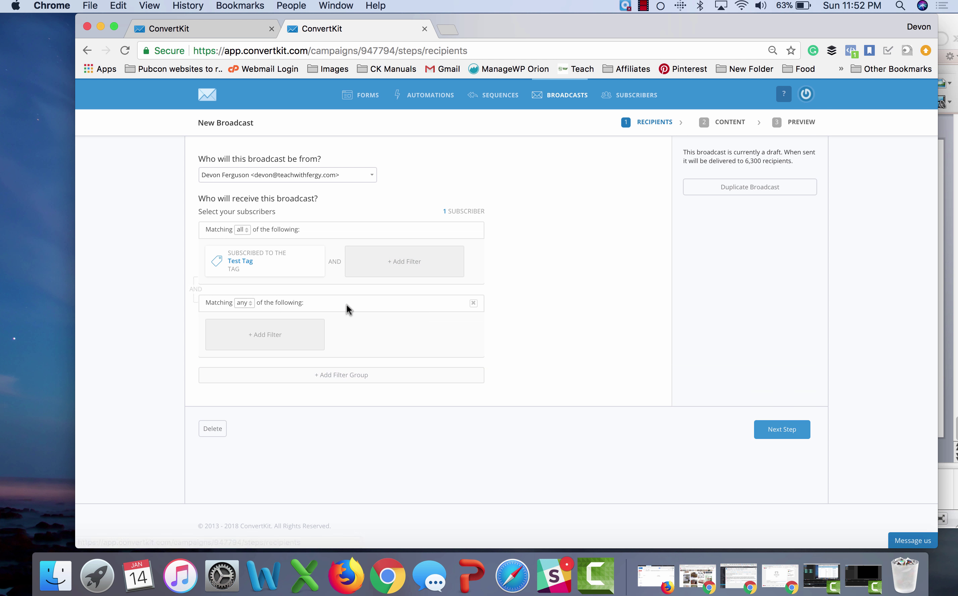
left_click(390, 271)
left_click(388, 284)
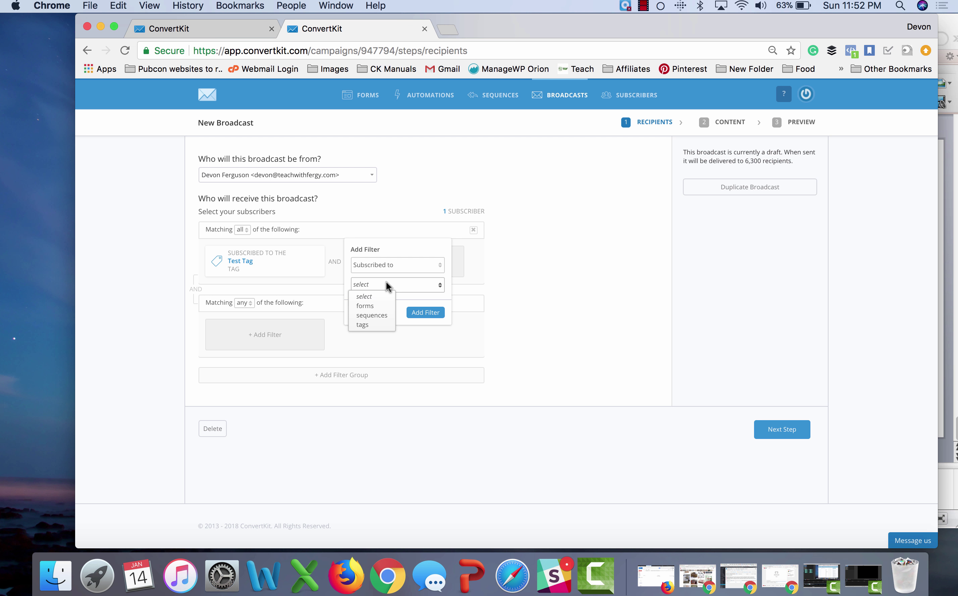
left_click(374, 325)
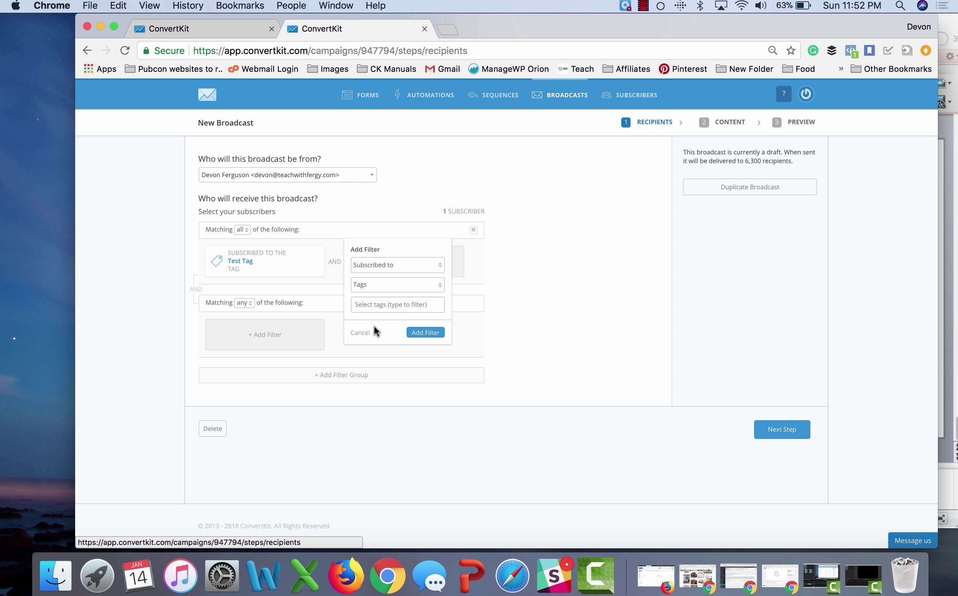
left_click(387, 304)
type("me only")
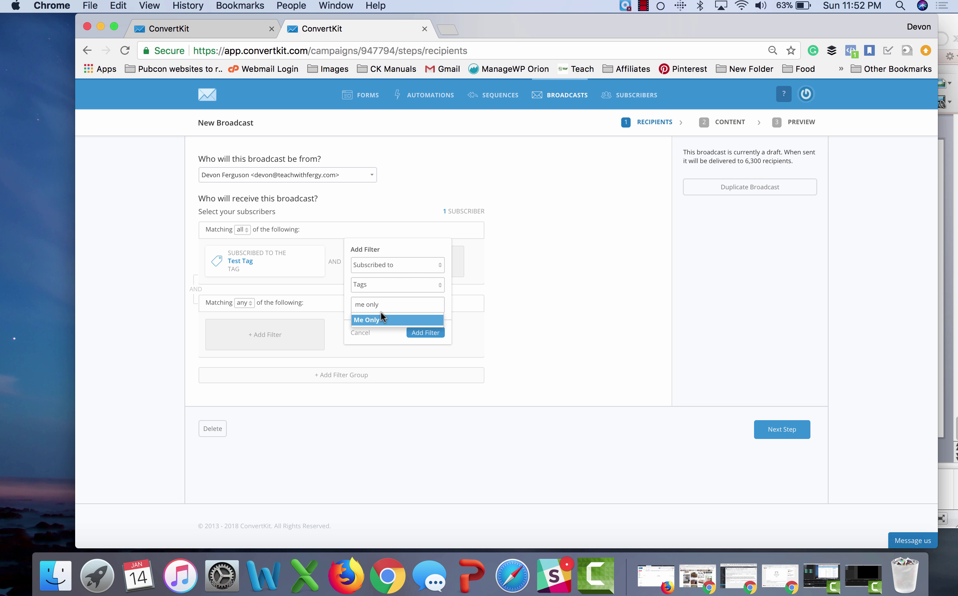
left_click(377, 317)
left_click(426, 333)
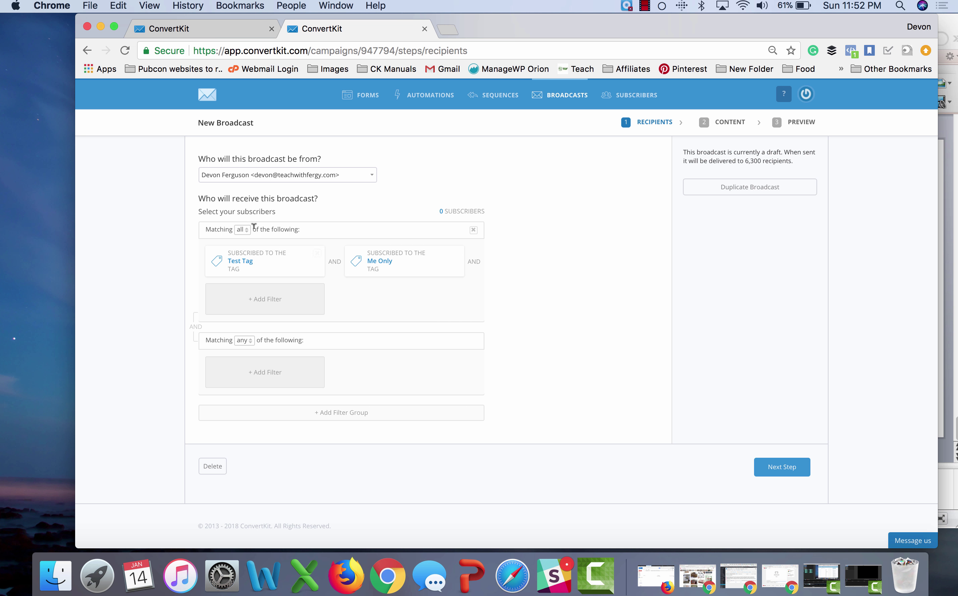
Set the first group's Matching to 'any' and the second group's Matching to 'none'.
left_click(242, 230)
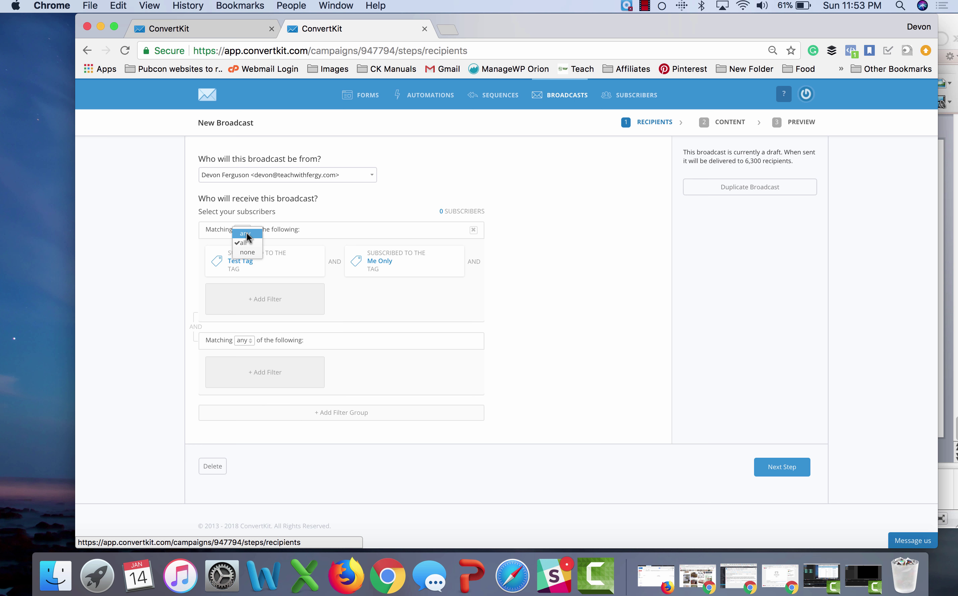
left_click(244, 233)
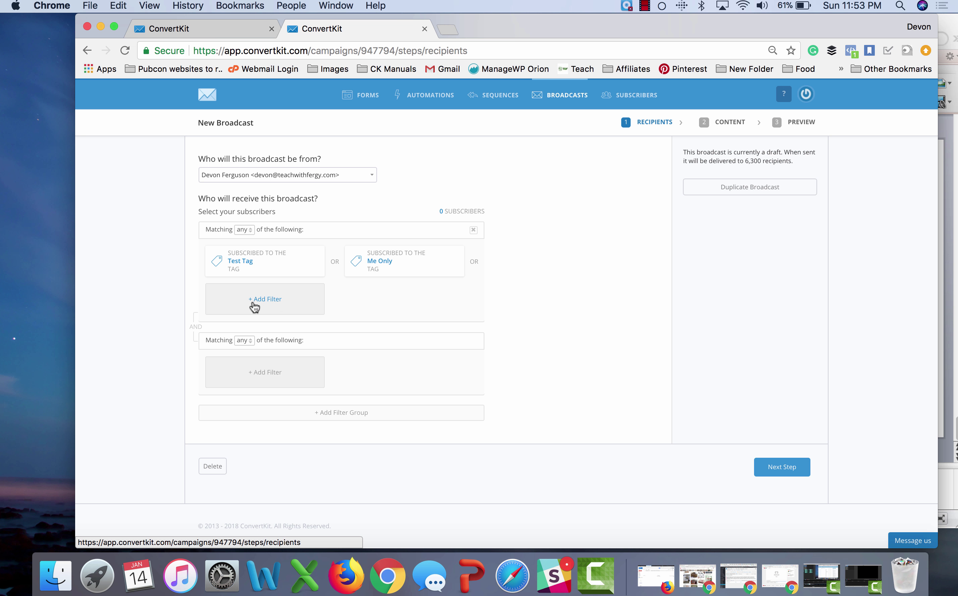
left_click(245, 340)
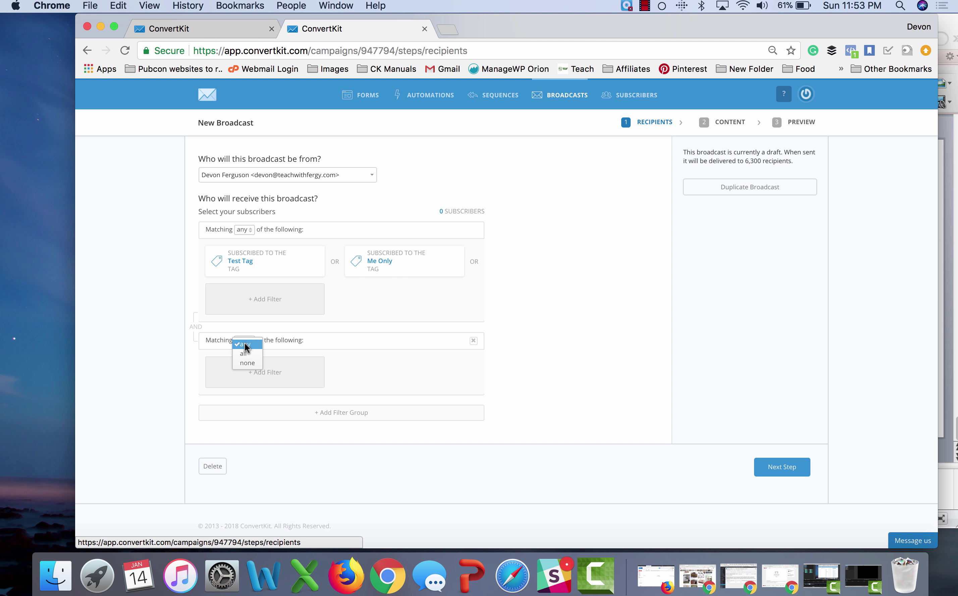
left_click(247, 365)
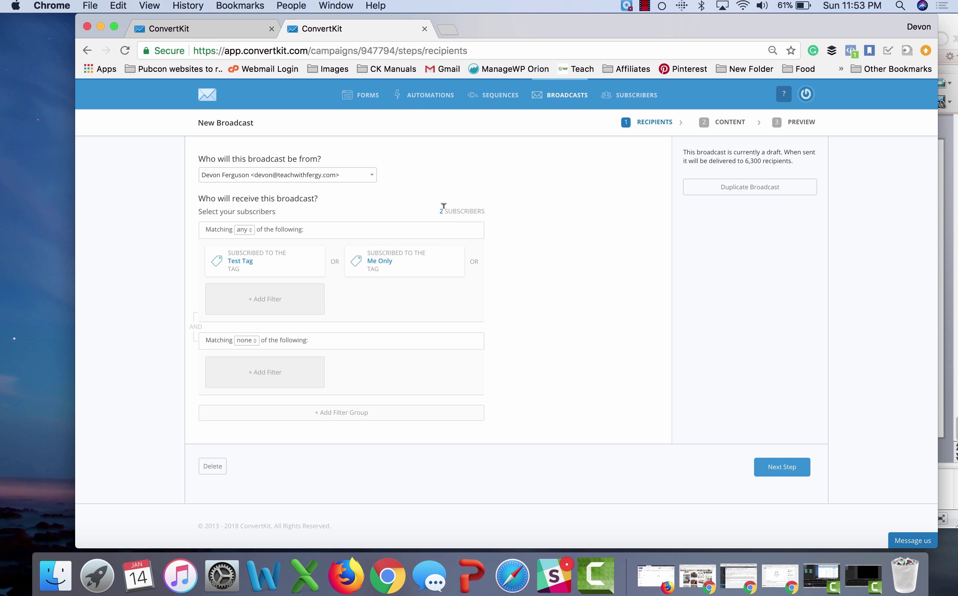
Add a Subscribed to Tags: Me Only filter to the second, excluding group.
left_click(275, 385)
left_click(265, 394)
left_click(237, 436)
left_click(270, 413)
type("me only")
left_click(254, 431)
left_click(291, 444)
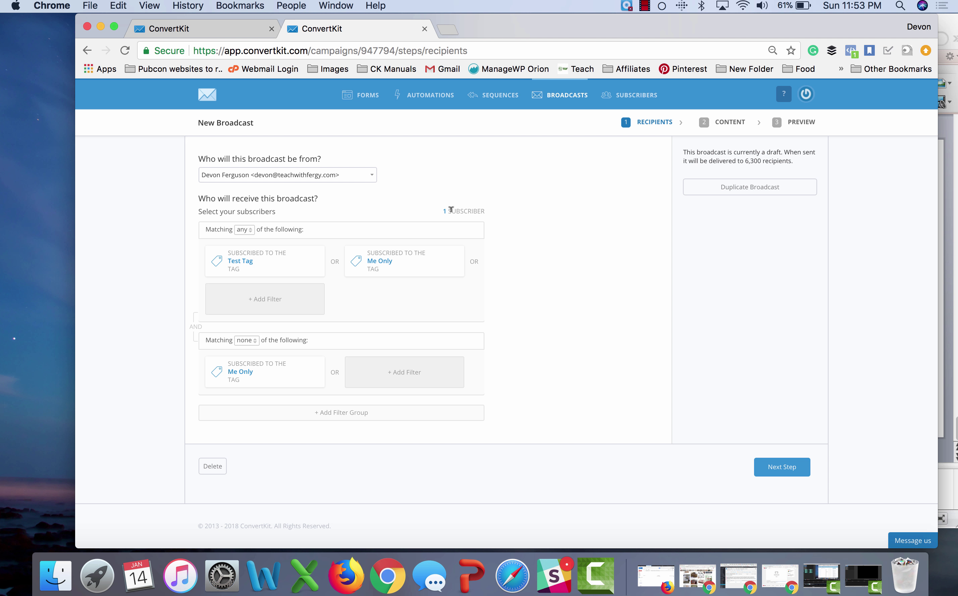
left_click(275, 297)
left_click(254, 323)
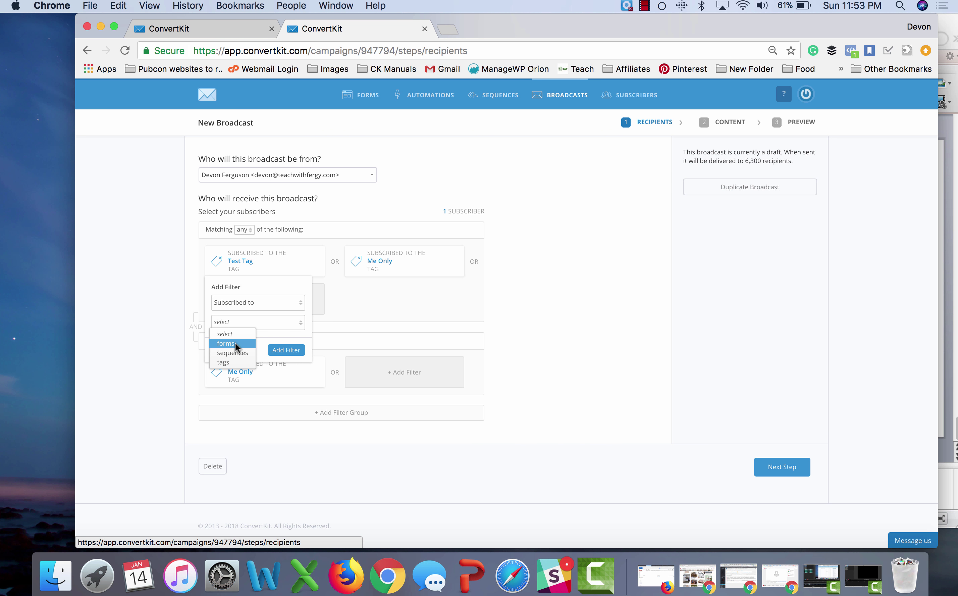
left_click(344, 306)
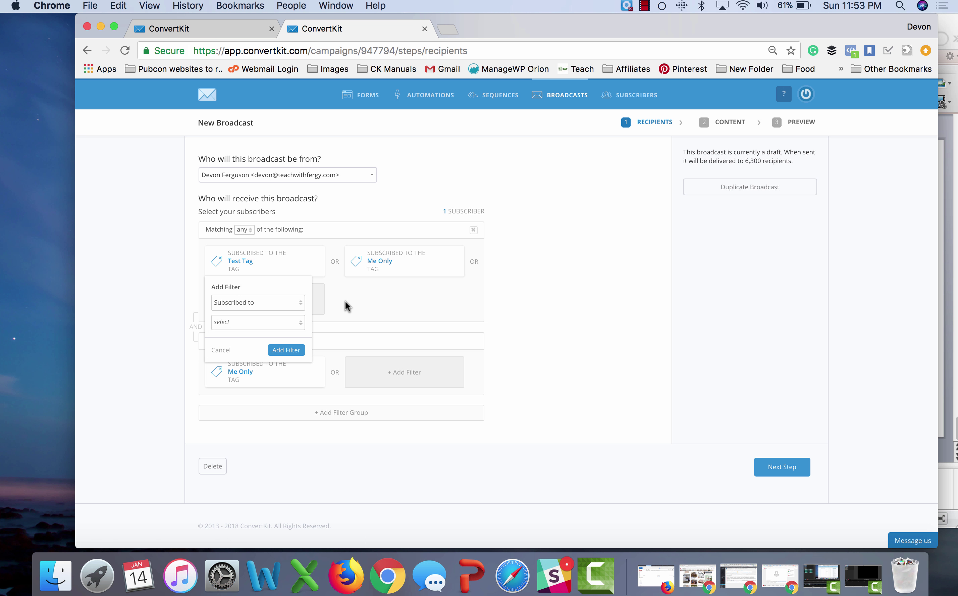
left_click(268, 304)
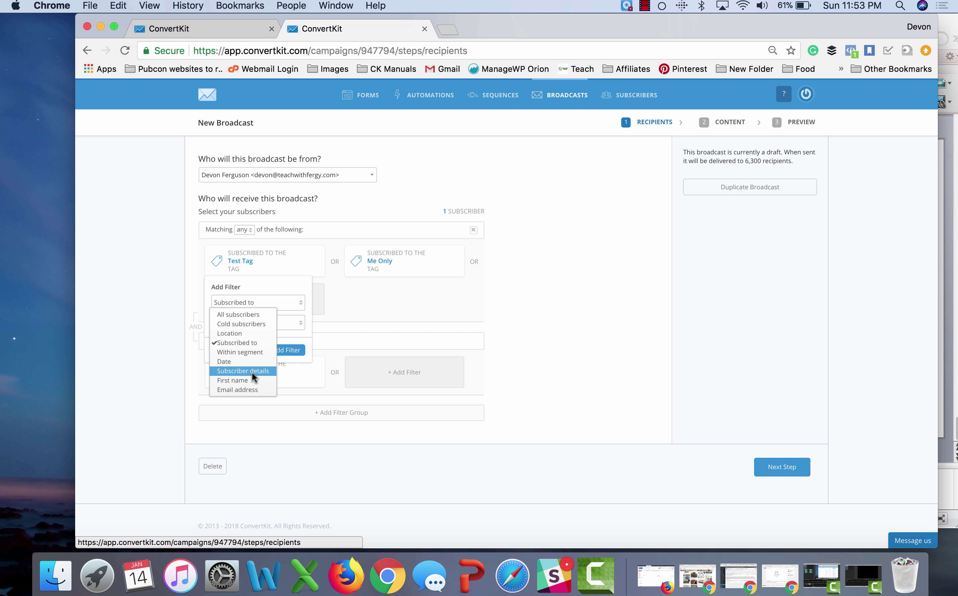
left_click(395, 302)
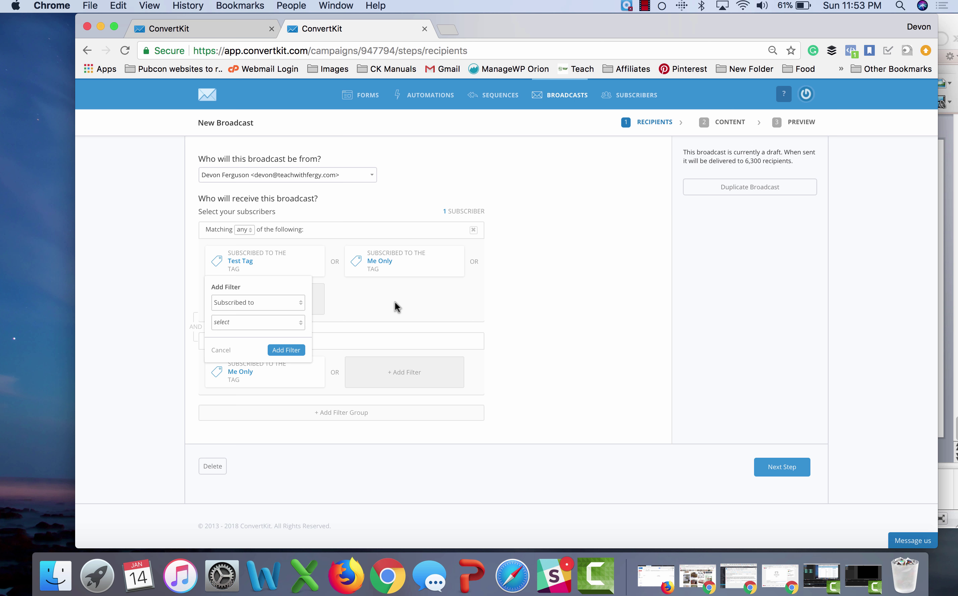
Enable A/B subjects 'Subject 1' and 'Subject 2 - The Return' with body 'Email content'.
left_click(789, 469)
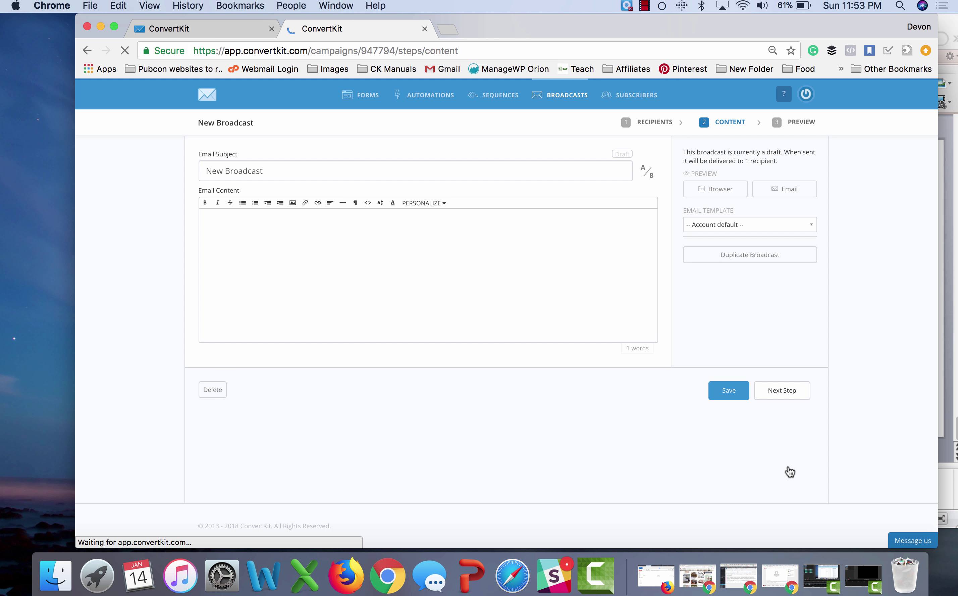
left_click(646, 170)
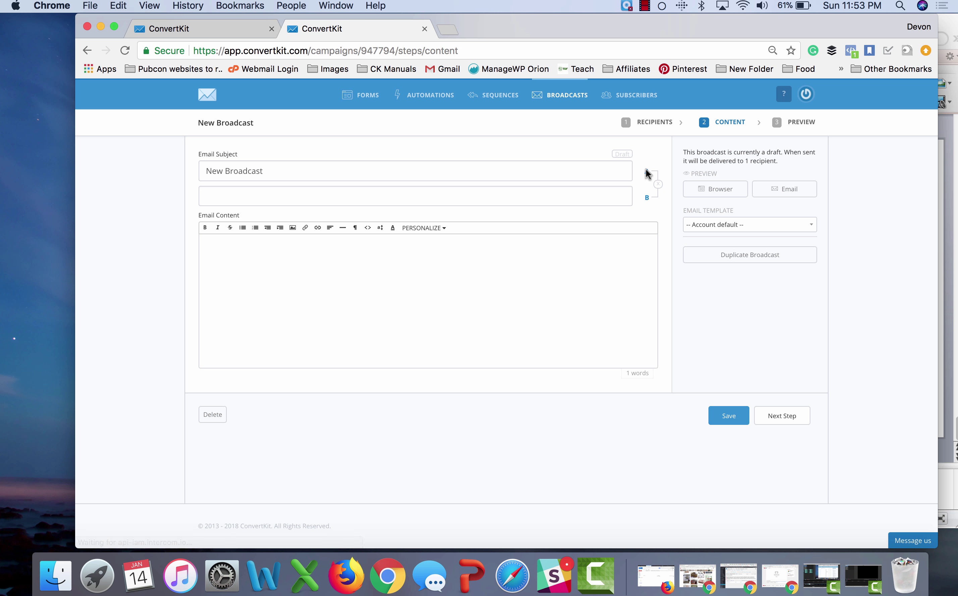
left_click(575, 169)
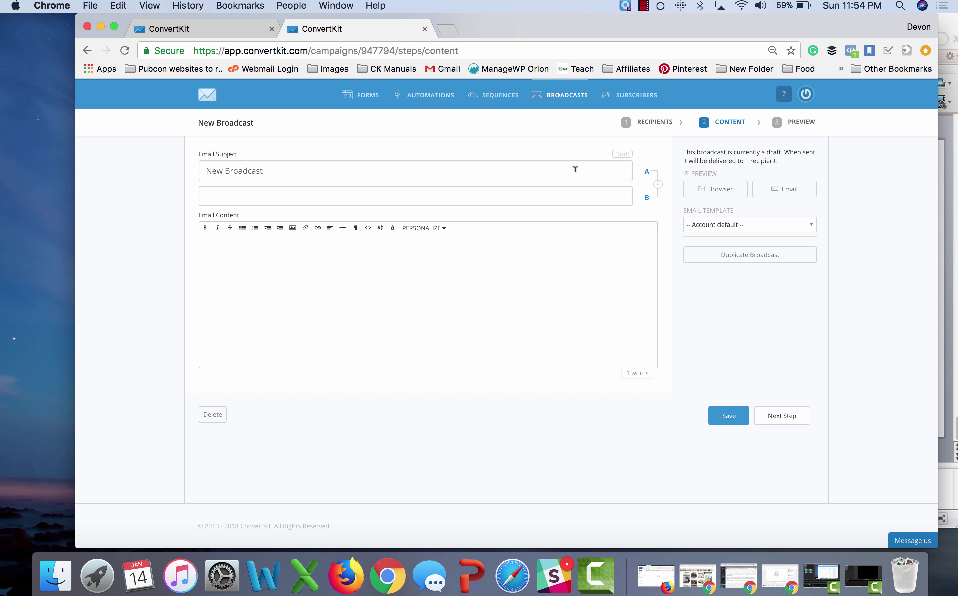
key("super+a")
type("Subject 1")
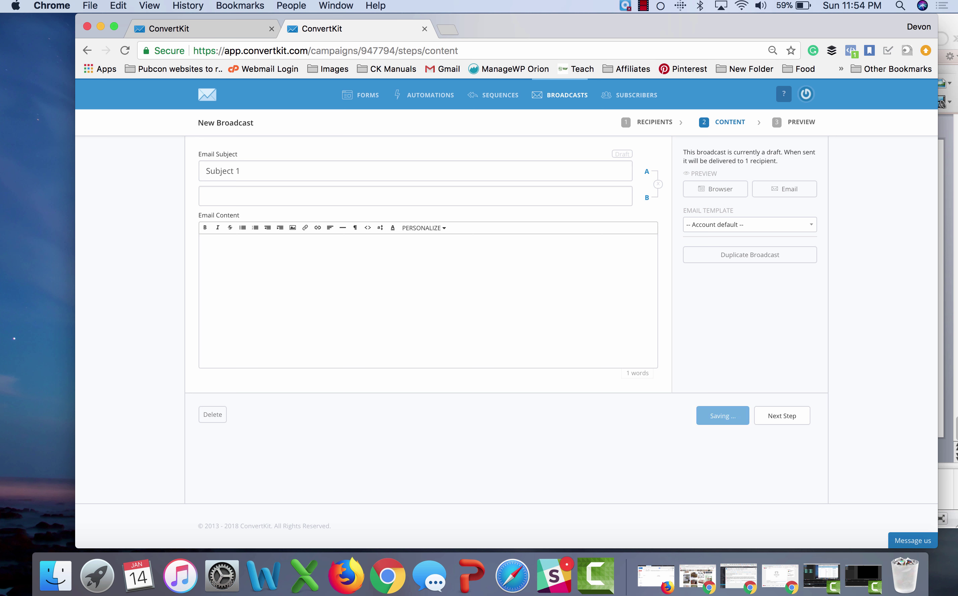
type("Subject 2 - The Tu")
key("BackSpace")
key("BackSpace")
type("Return")
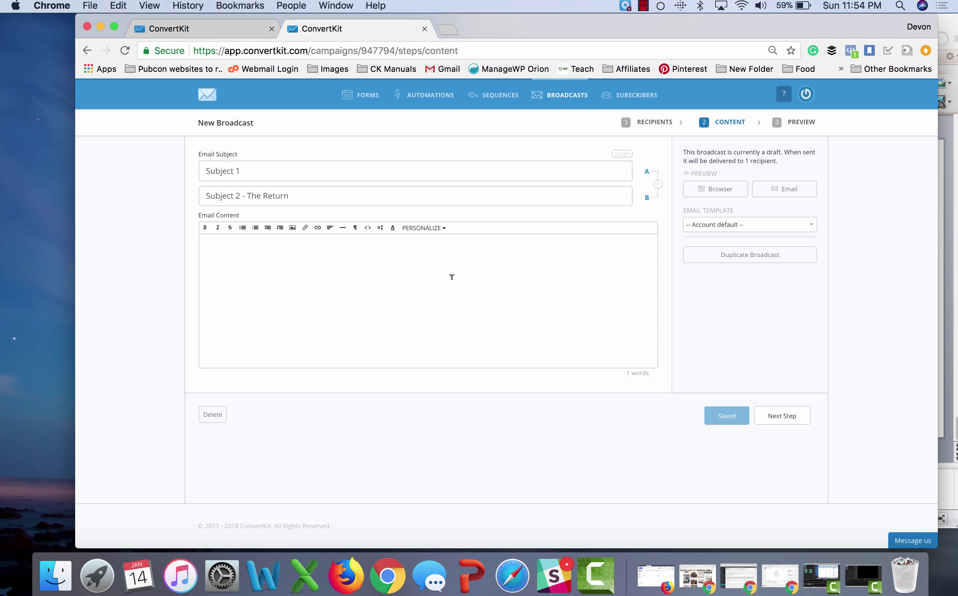
type("Email content")
Schedule the broadcast for Jan 25 at 4:00 PM and confirm.
left_click(779, 420)
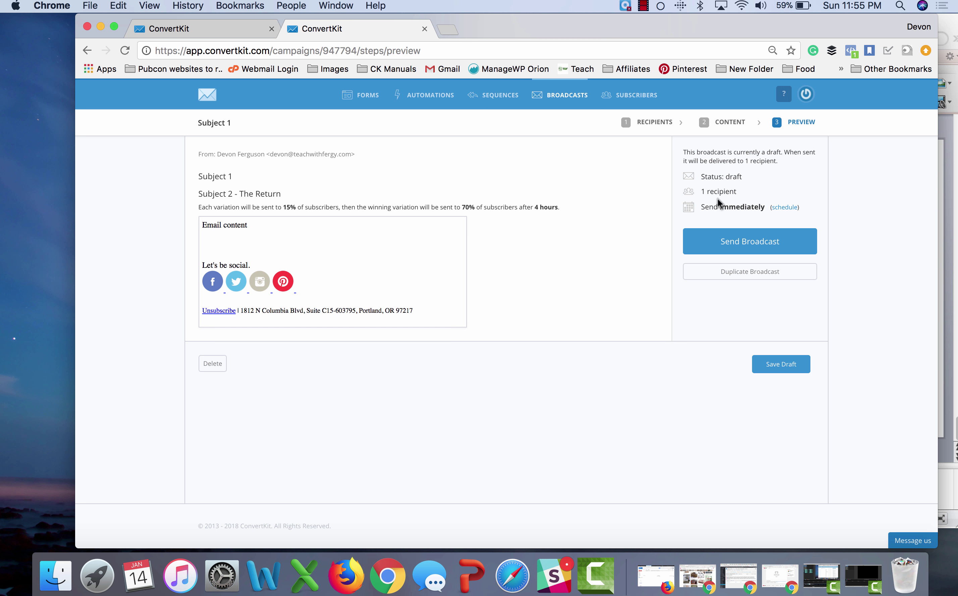
left_click(783, 208)
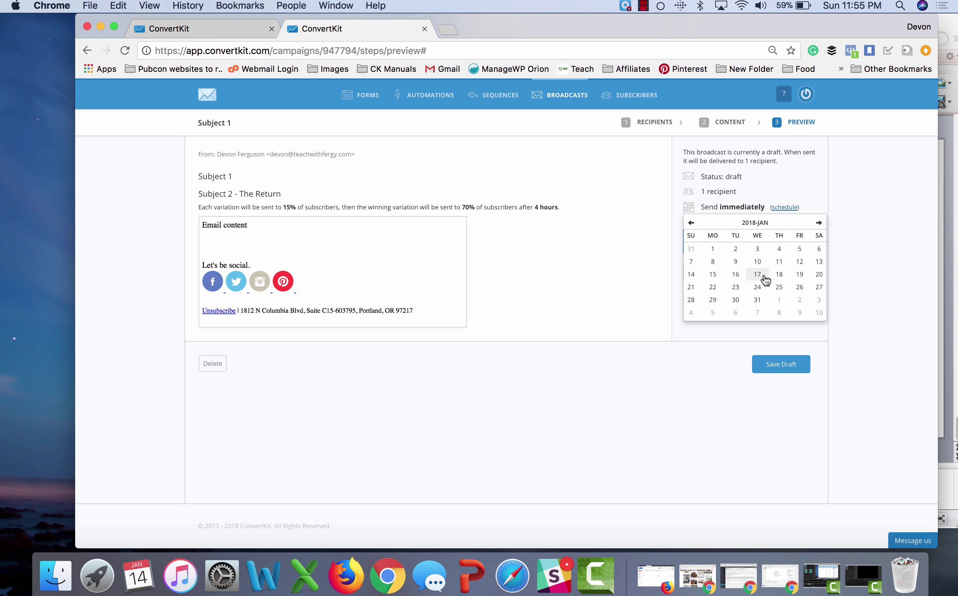
left_click(778, 288)
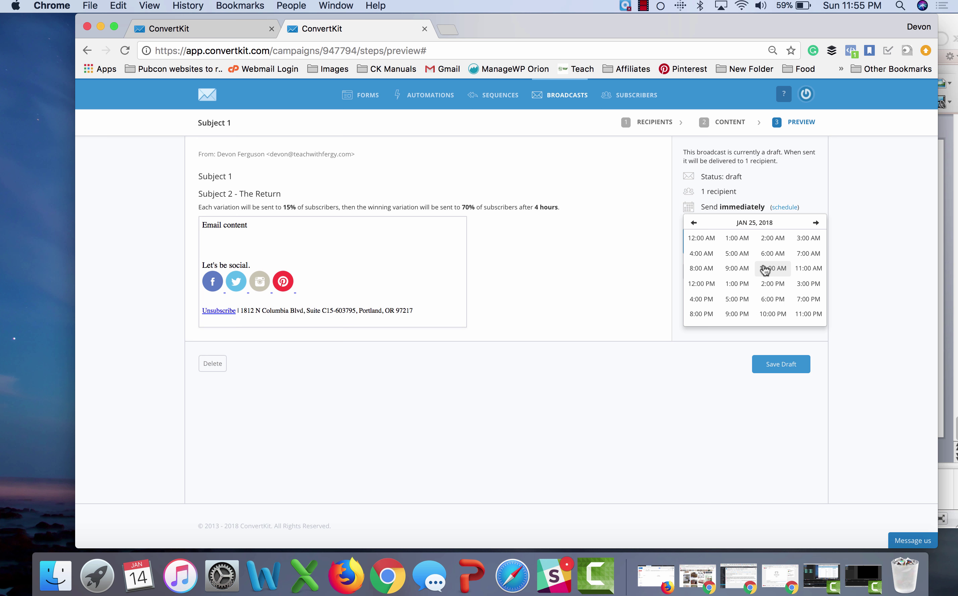
left_click(705, 298)
left_click(701, 238)
left_click(757, 255)
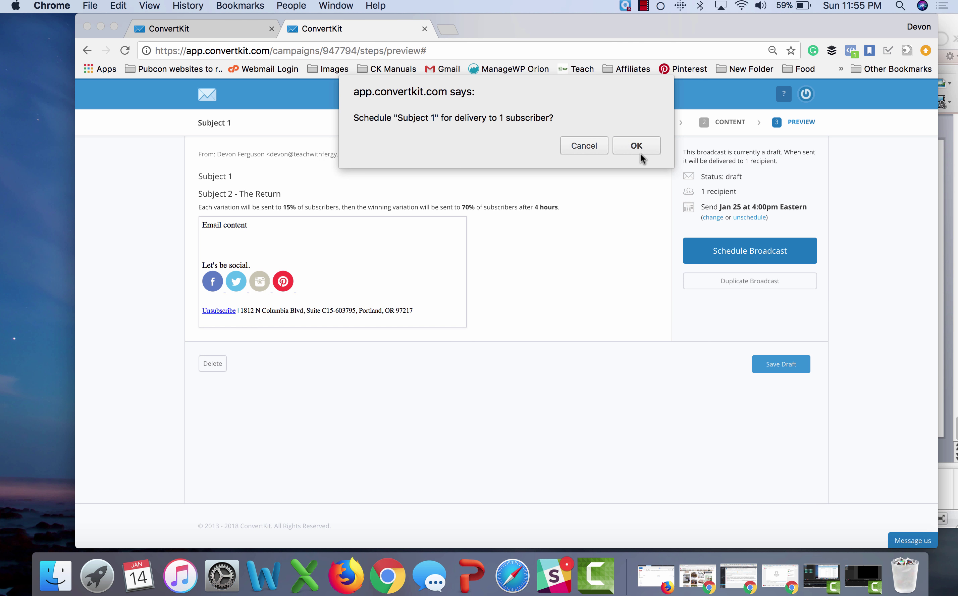
left_click(648, 147)
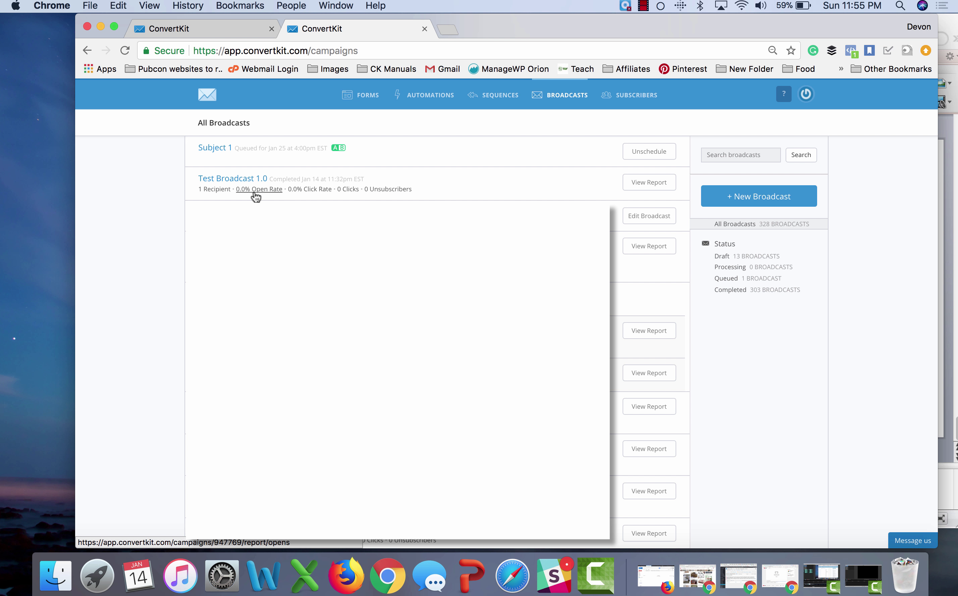
Create a resend to unopens from Test Broadcast 1.0's report.
left_click(648, 182)
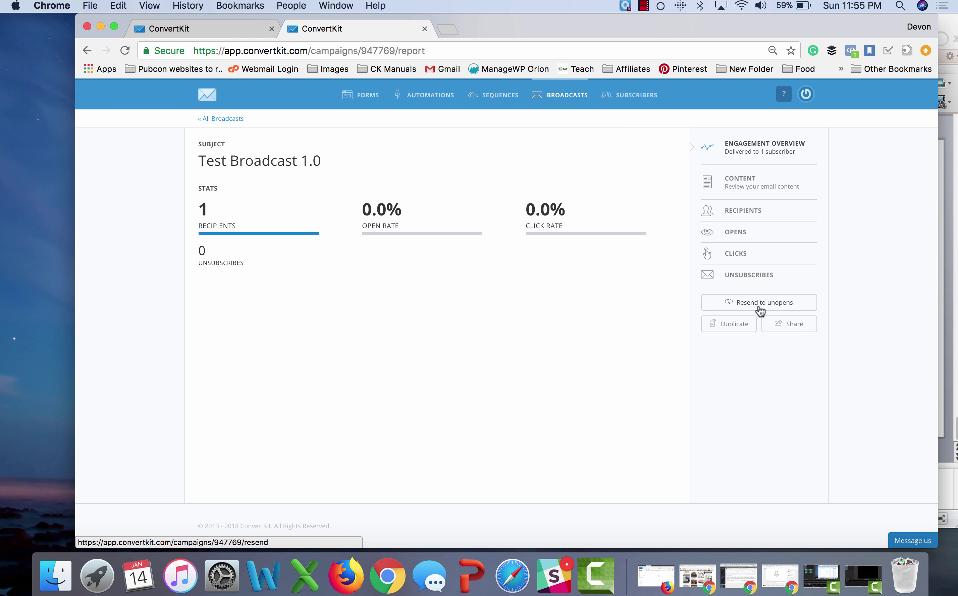
left_click(760, 310)
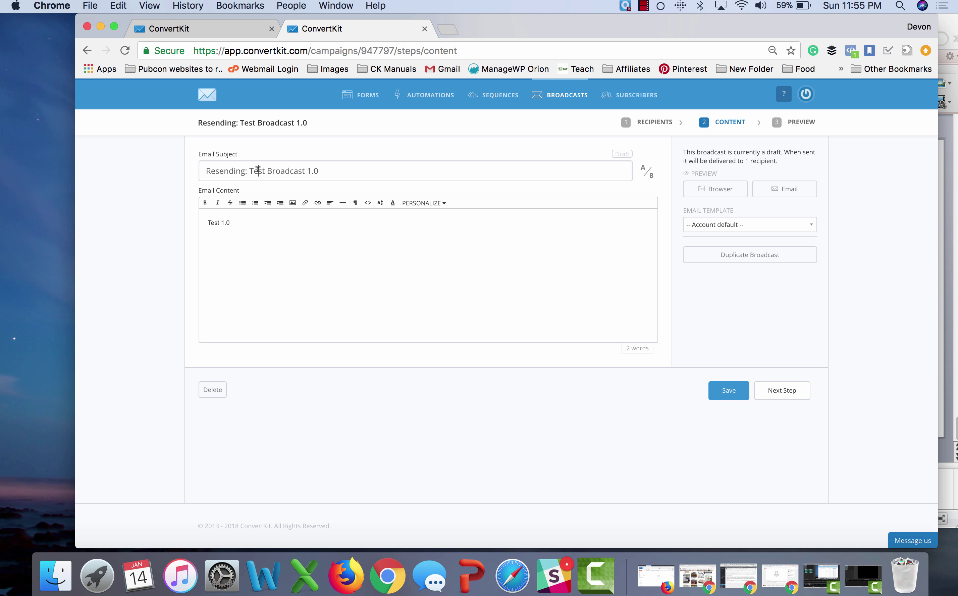
Change the resend subject to 'Test Broadcast 1.0 - The Beginning'.
left_click_drag(249, 171, 198, 173)
key("BackSpace")
left_click(289, 167)
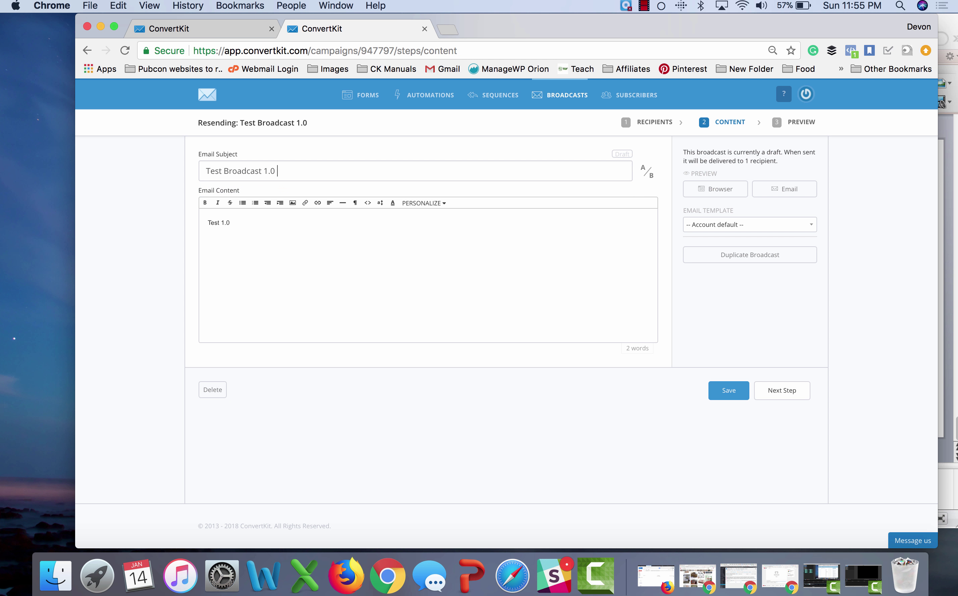
type("- The Beginning")
triple_click(239, 222)
left_click(239, 222)
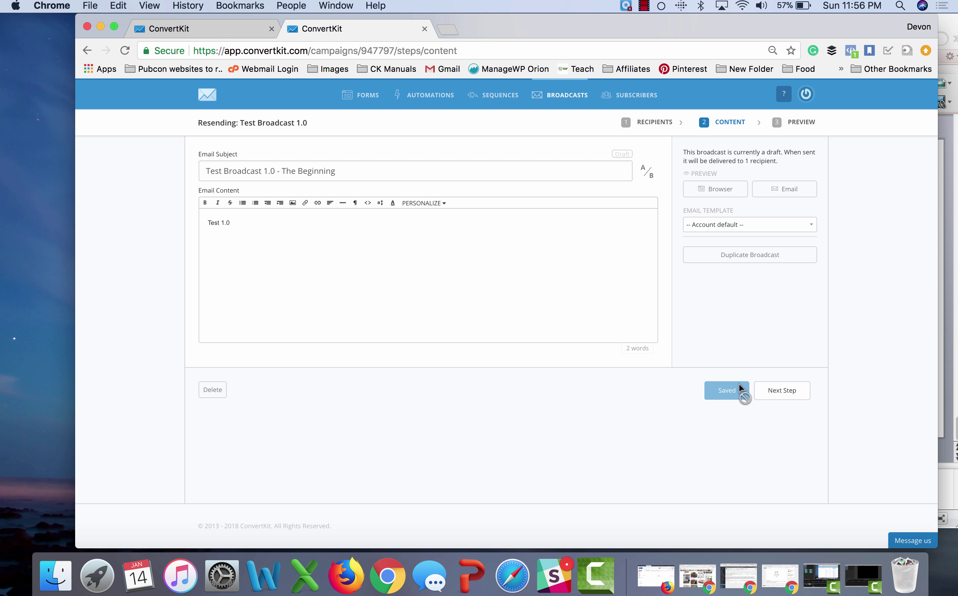
Send the resend immediately and confirm the queuing.
left_click(787, 394)
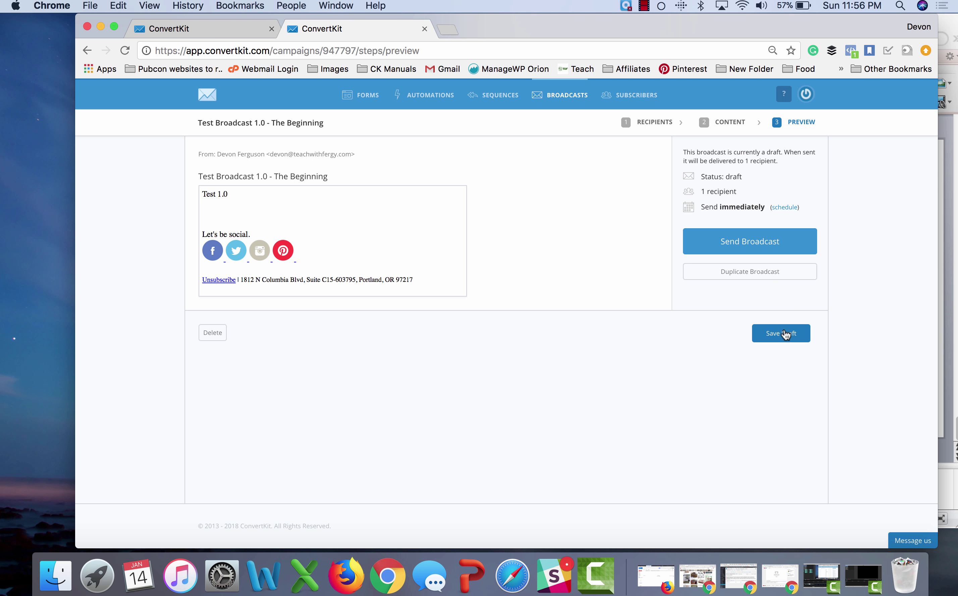
left_click(767, 242)
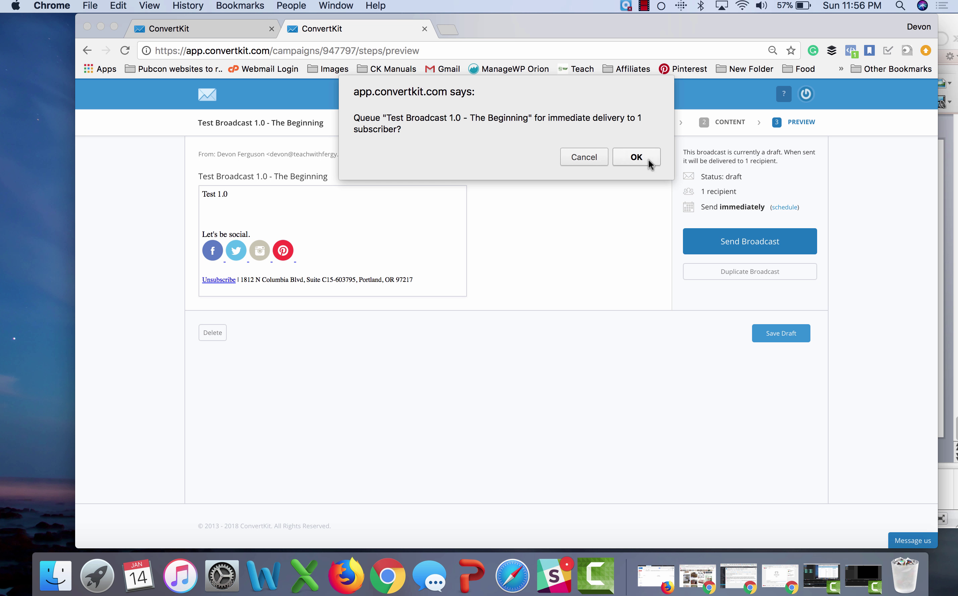
left_click(636, 157)
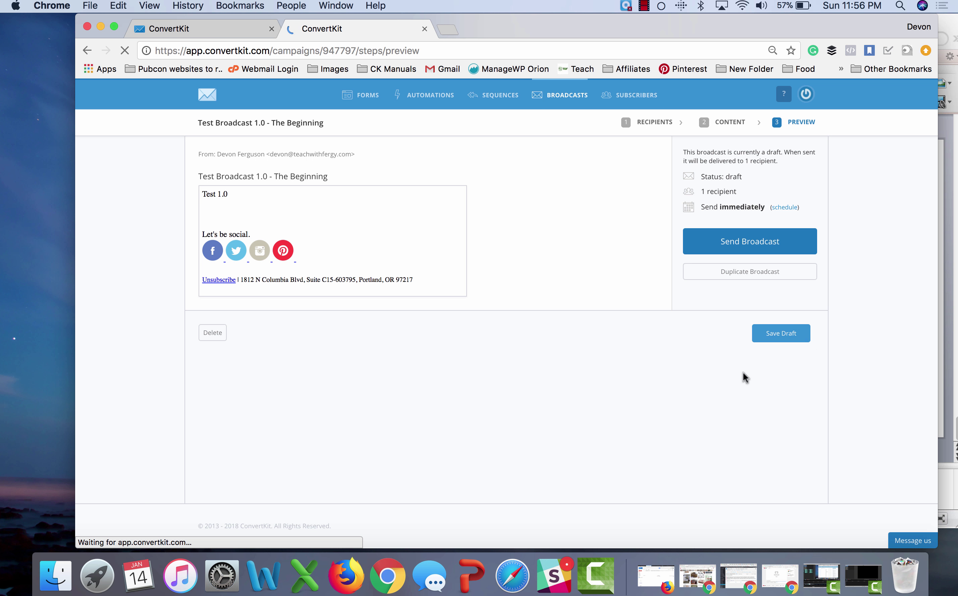